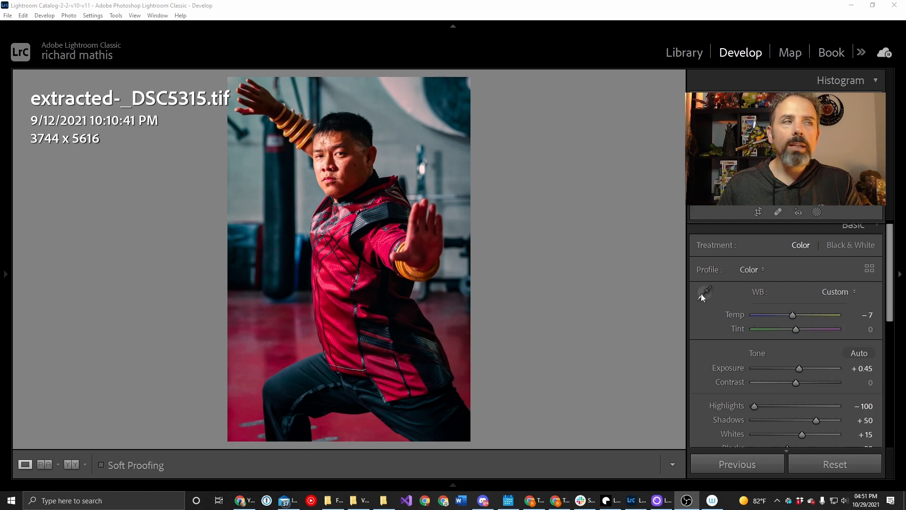
# Step: Create a brush mask for the face close-up and load the "1. restore natural color" effect preset
pyautogui.click(316, 160)
pyautogui.moveTo(510, 180); pyautogui.dragTo(382, 231)
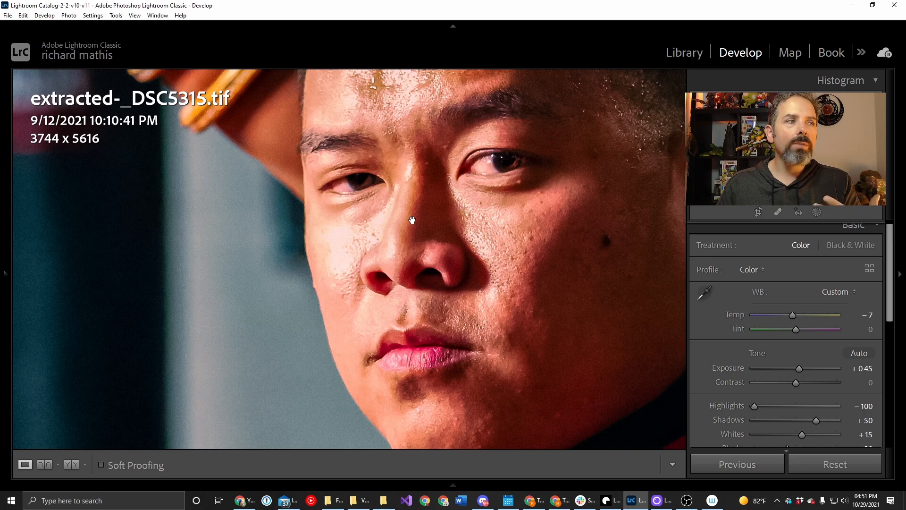
pyautogui.moveTo(479, 324); pyautogui.dragTo(442, 306)
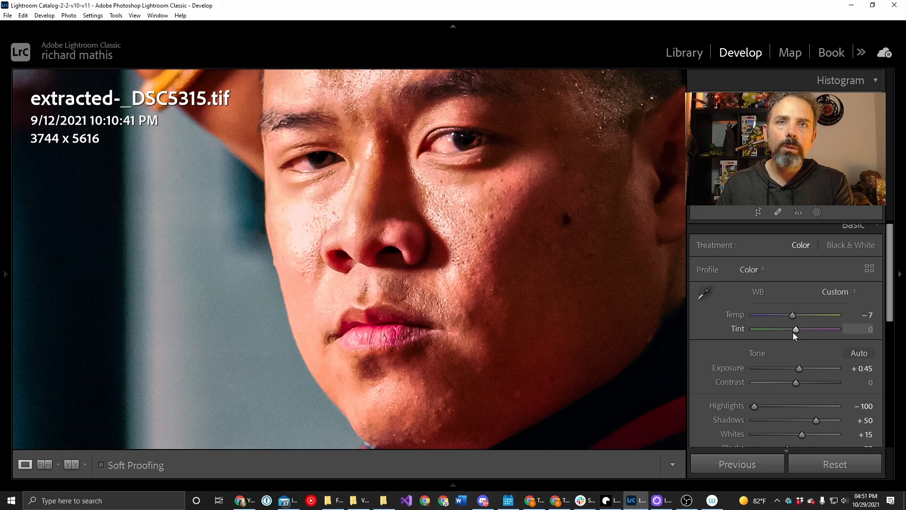
pyautogui.hotkey('shift', 'w')
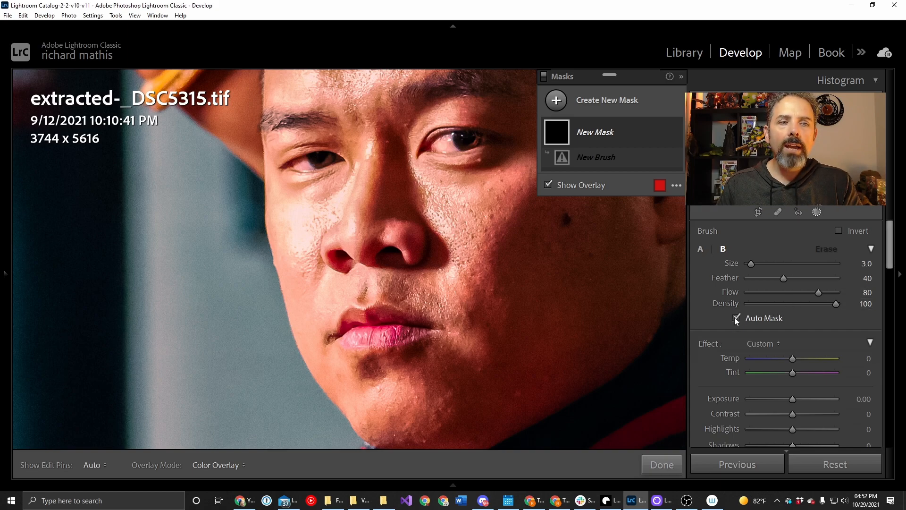
pyautogui.moveTo(892, 240)
pyautogui.mouseDown()
pyautogui.moveTo(889, 314)
pyautogui.moveTo(882, 227)
pyautogui.mouseUp()
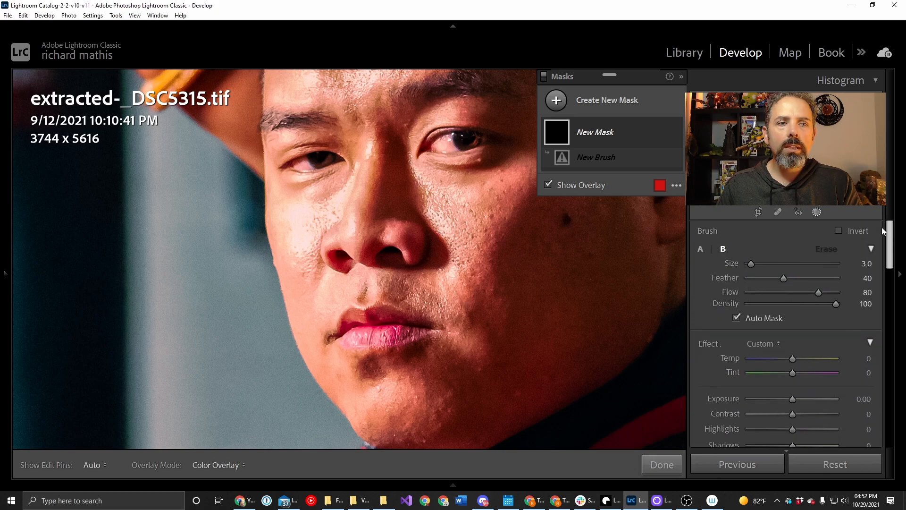
pyautogui.click(767, 341)
pyautogui.click(658, 218)
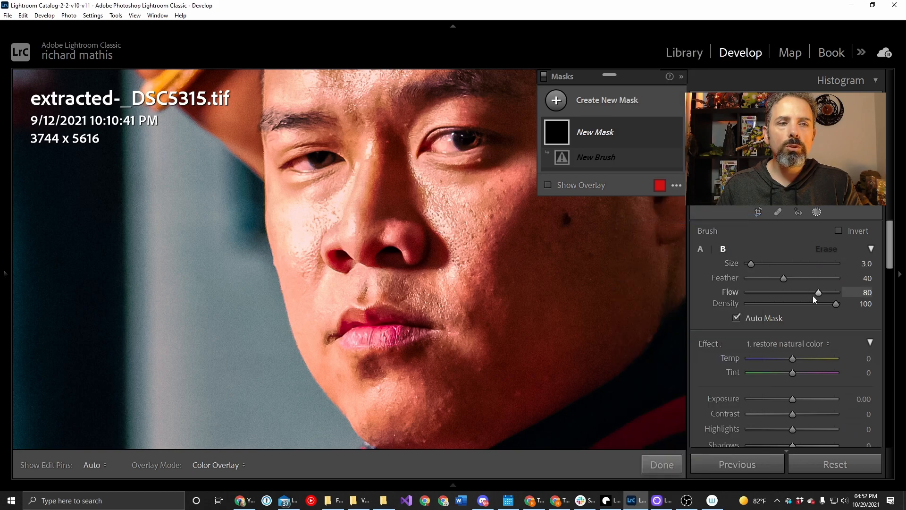
# Step: Paint the natural color brush over the lips and compare them with the brush off and on
pyautogui.moveTo(890, 251)
pyautogui.mouseDown()
pyautogui.moveTo(889, 326)
pyautogui.moveTo(888, 300)
pyautogui.mouseUp()
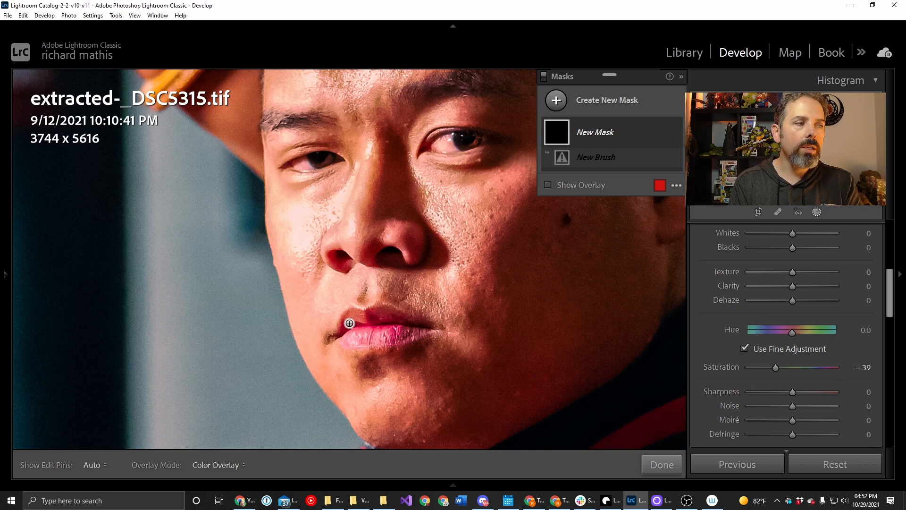
pyautogui.press('h')
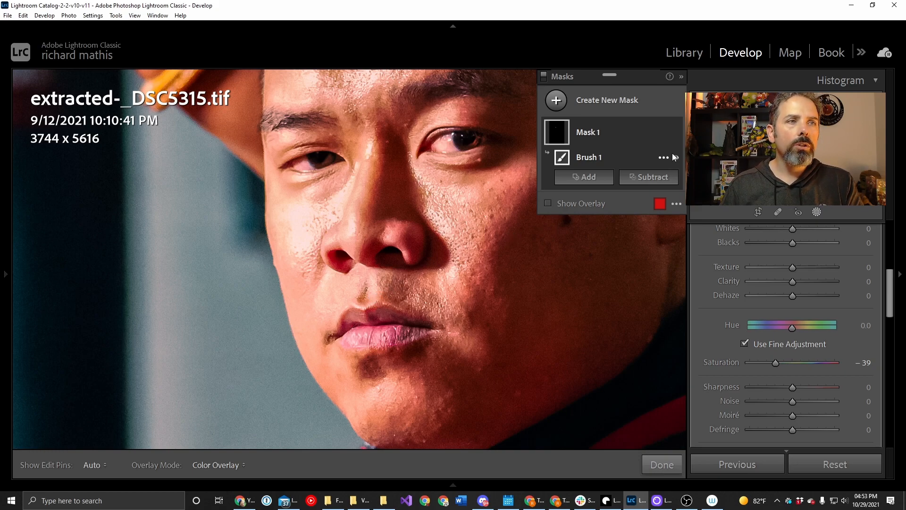
pyautogui.click(676, 158)
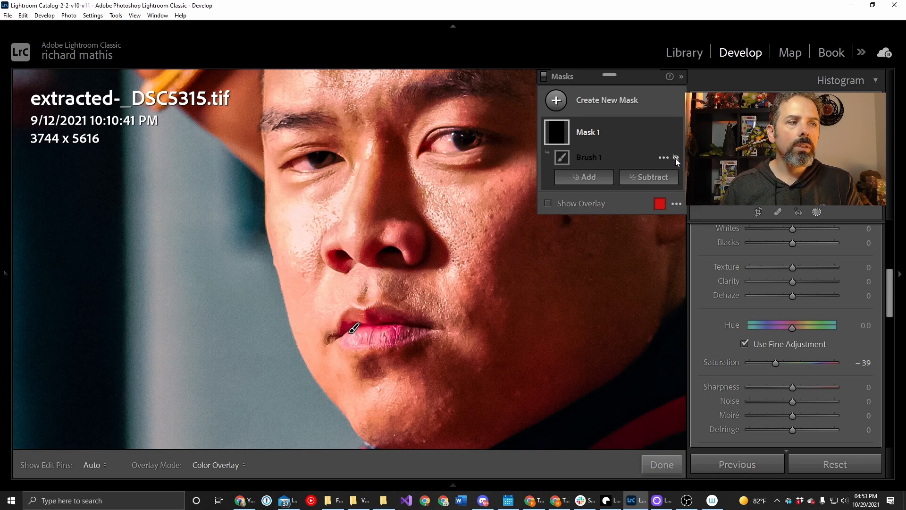
pyautogui.click(675, 157)
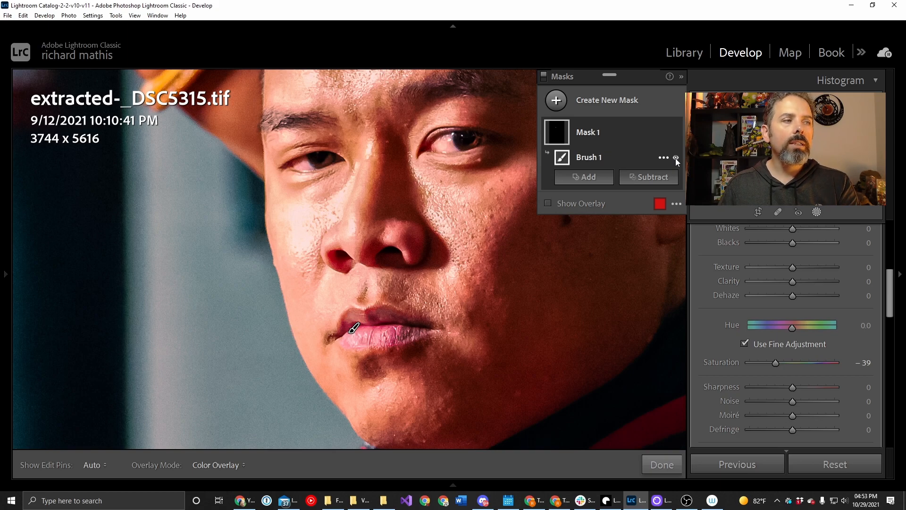
# Step: Set the lip mask's saturation to -27
pyautogui.press('z')
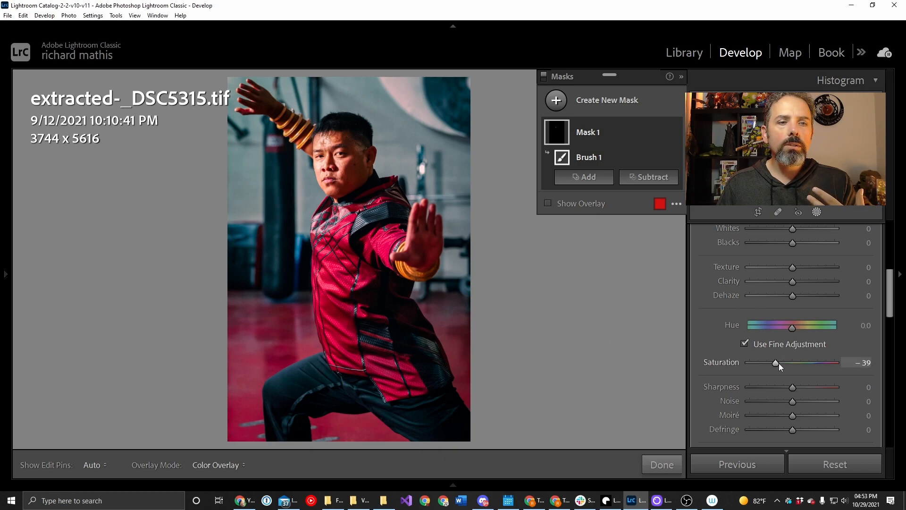
pyautogui.moveTo(778, 363); pyautogui.dragTo(784, 367)
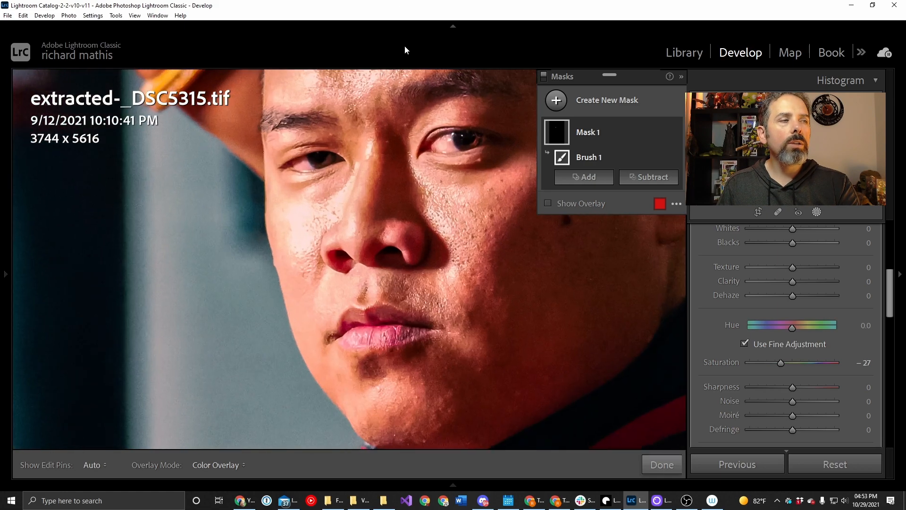
pyautogui.press('z')
# Step: Create a second brush mask and load the "bloodshot eyes -fixed" effect preset
pyautogui.moveTo(412, 185); pyautogui.dragTo(375, 216)
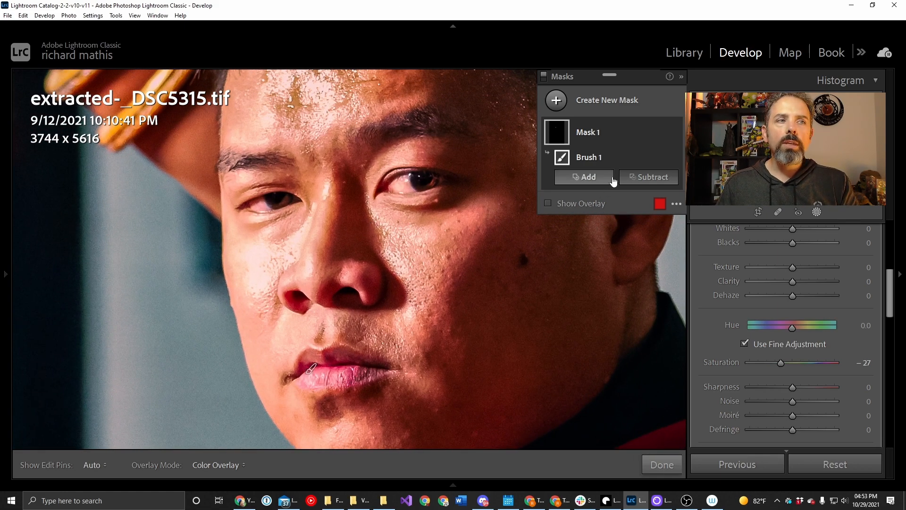
pyautogui.click(629, 101)
pyautogui.click(652, 179)
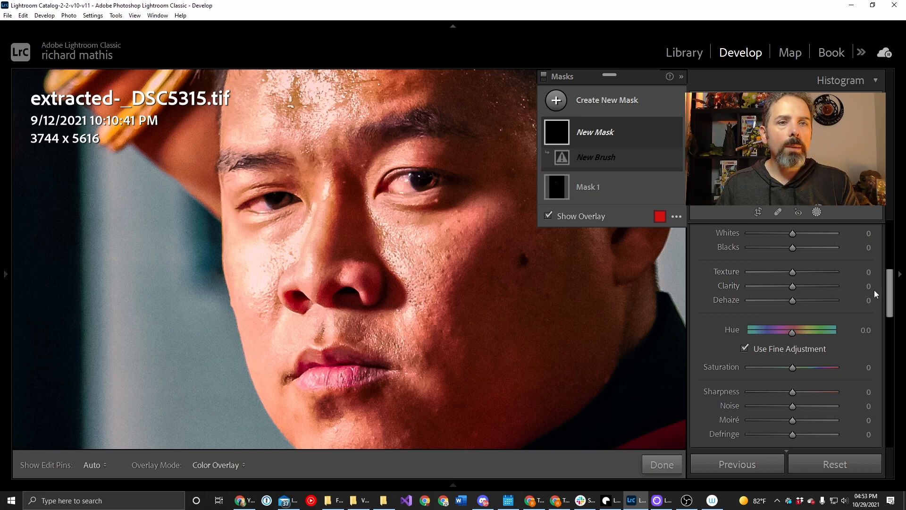
pyautogui.moveTo(889, 291); pyautogui.dragTo(888, 243)
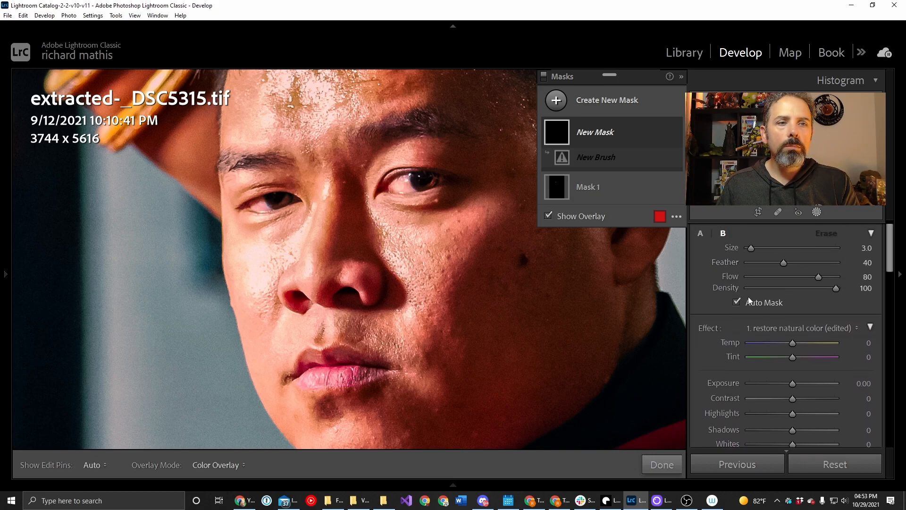
pyautogui.click(799, 326)
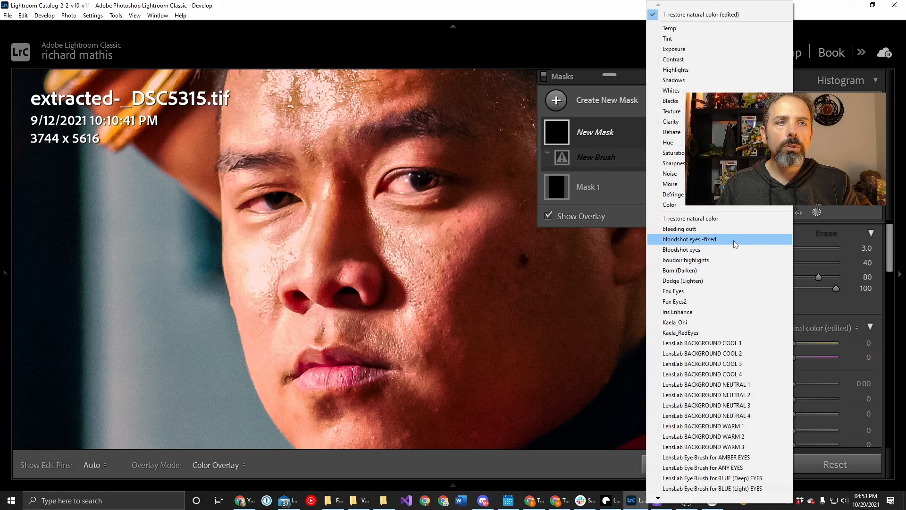
pyautogui.click(721, 239)
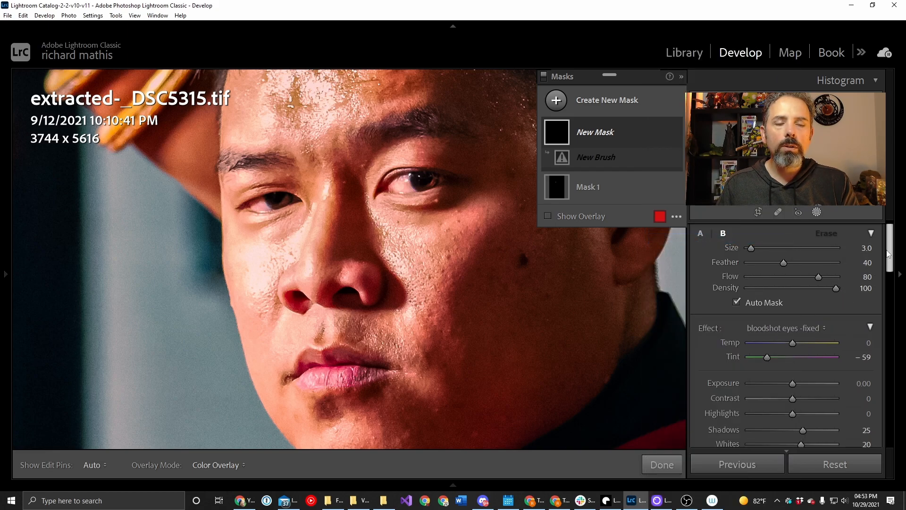
# Step: Paint the bloodshot-eyes brush over the whites of both eyes
pyautogui.scroll(-3, 891, 260)
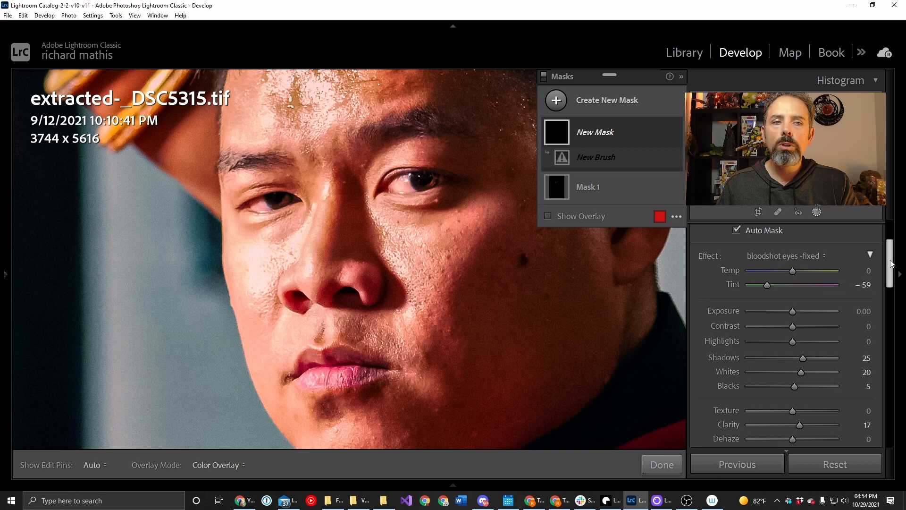
pyautogui.moveTo(892, 263); pyautogui.dragTo(892, 267)
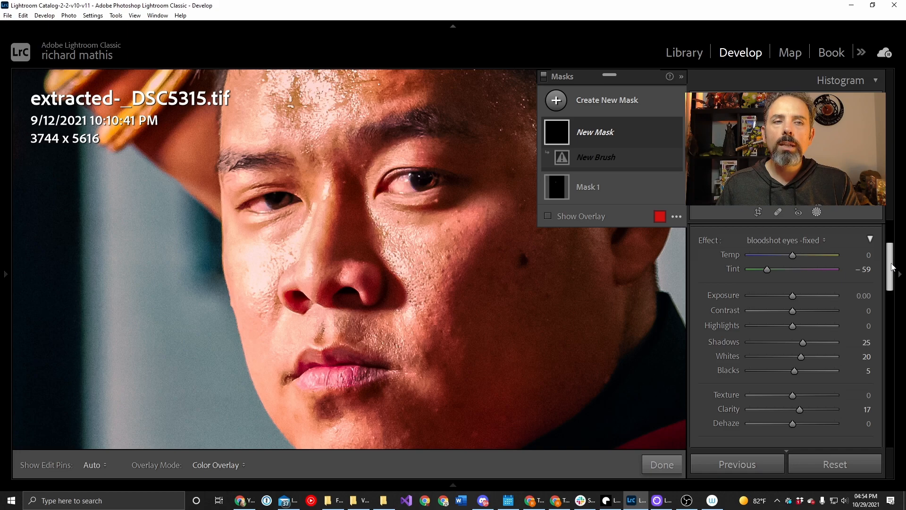
pyautogui.moveTo(893, 267); pyautogui.dragTo(890, 283)
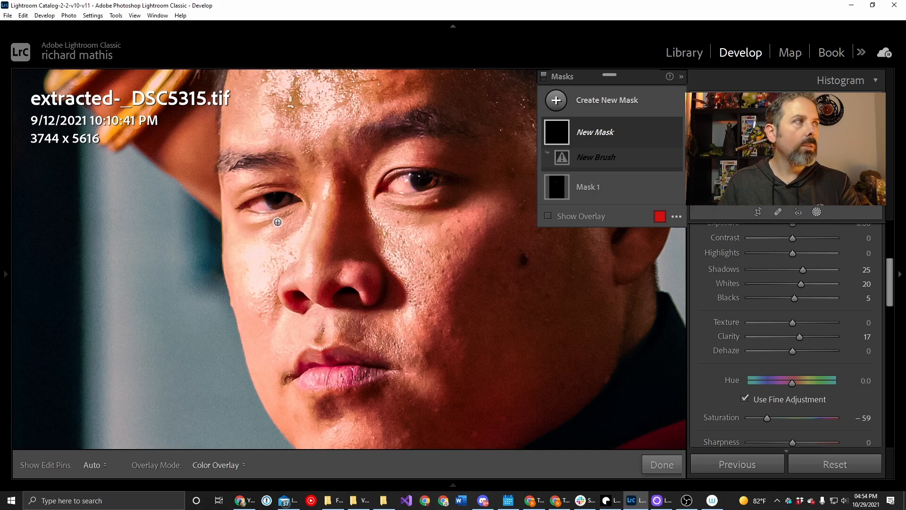
pyautogui.click(261, 203)
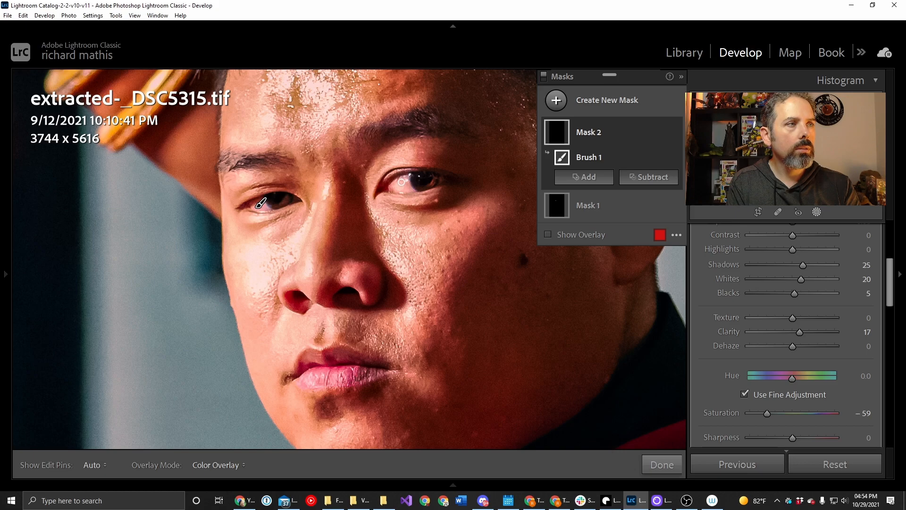
pyautogui.press('h')
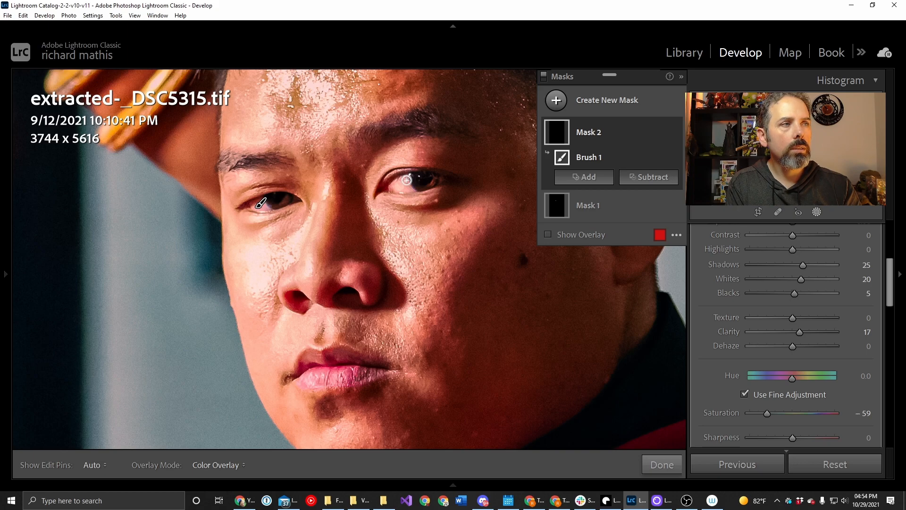
pyautogui.press('h')
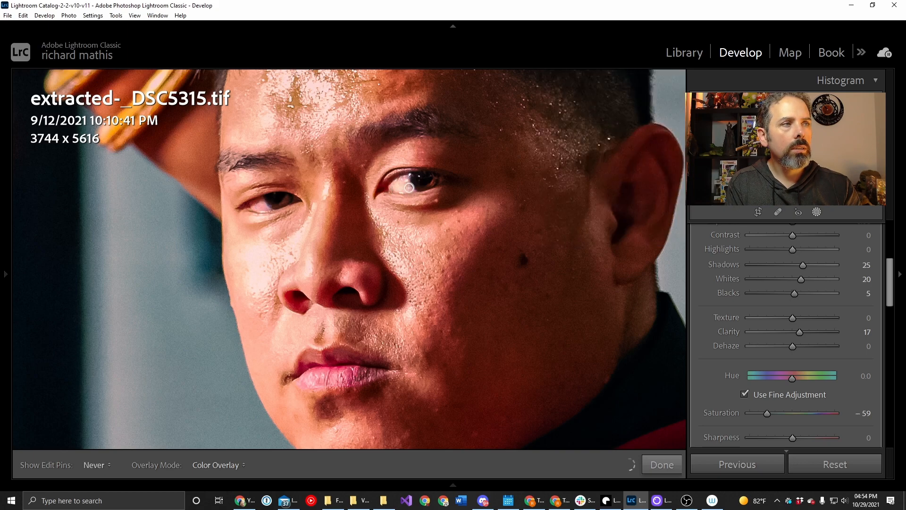
pyautogui.press('h')
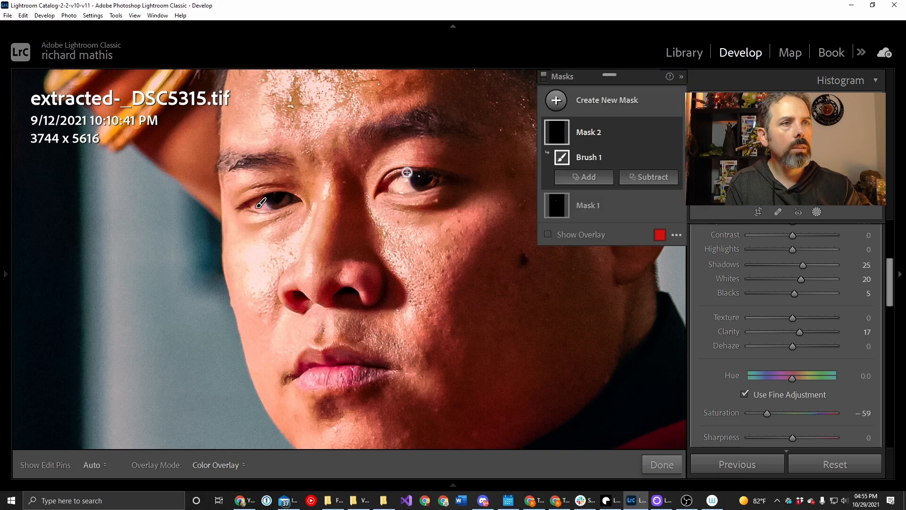
# Step: Show the overlay of the eye mask and turn off Auto Mask for the brush
pyautogui.click(548, 234)
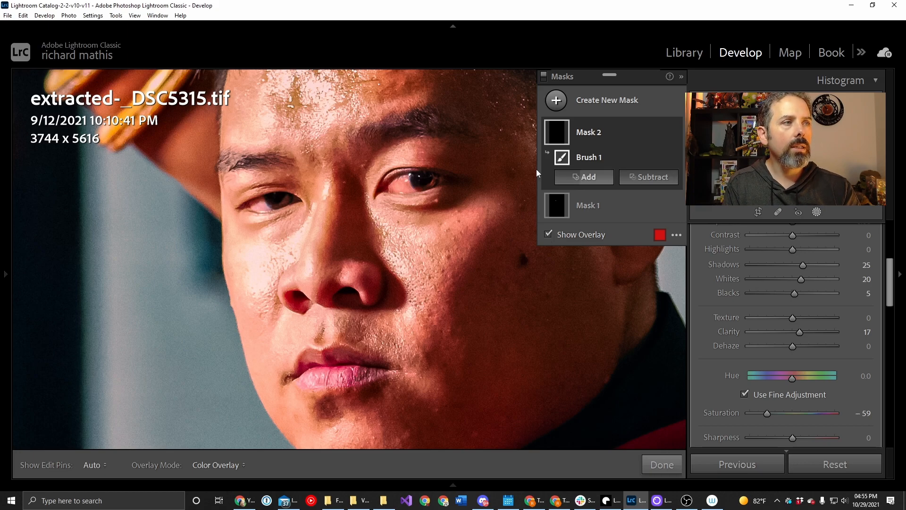
pyautogui.press('alt')
pyautogui.press('ISO_Level3_Shift')
pyautogui.scroll(-5, 432, 186)
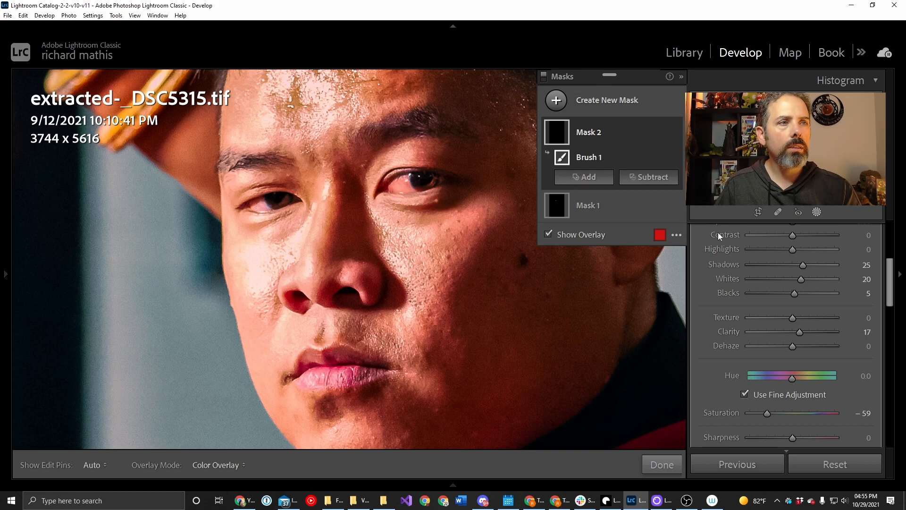
pyautogui.scroll(3, 805, 325)
pyautogui.scroll(2, 802, 324)
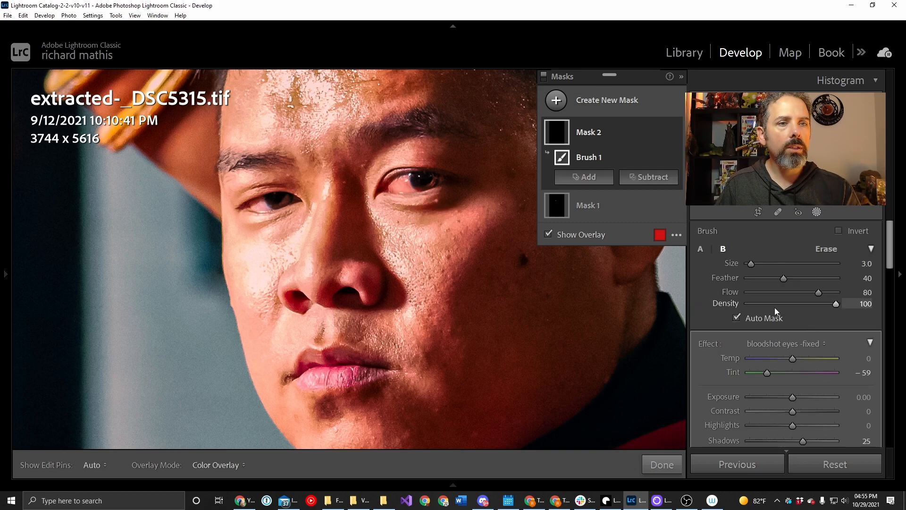
pyautogui.click(739, 316)
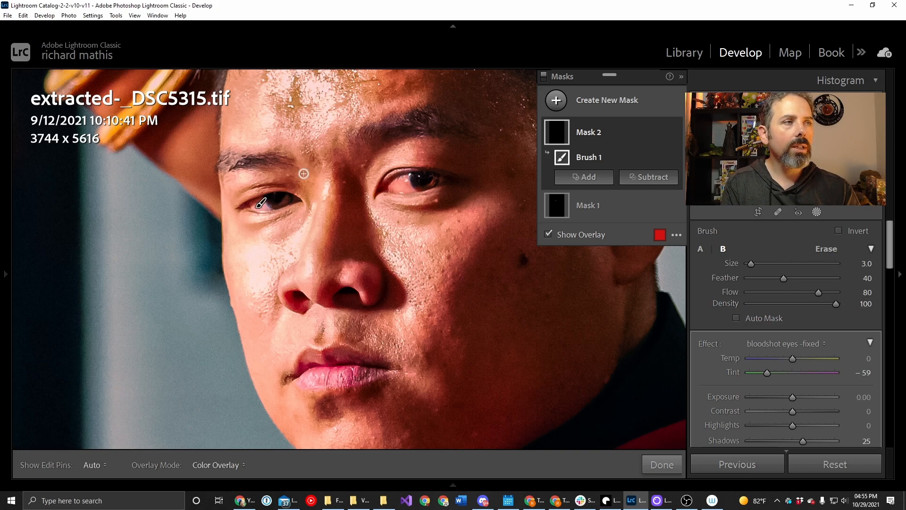
# Step: Erase eye mask spill around the iris and check the coverage with the overlay off and on
pyautogui.press('alt')
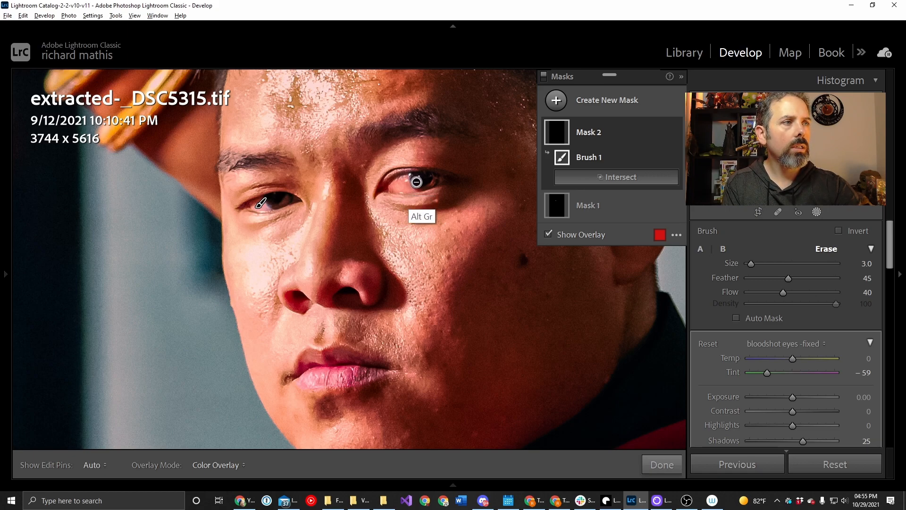
pyautogui.press('h')
pyautogui.press('h')
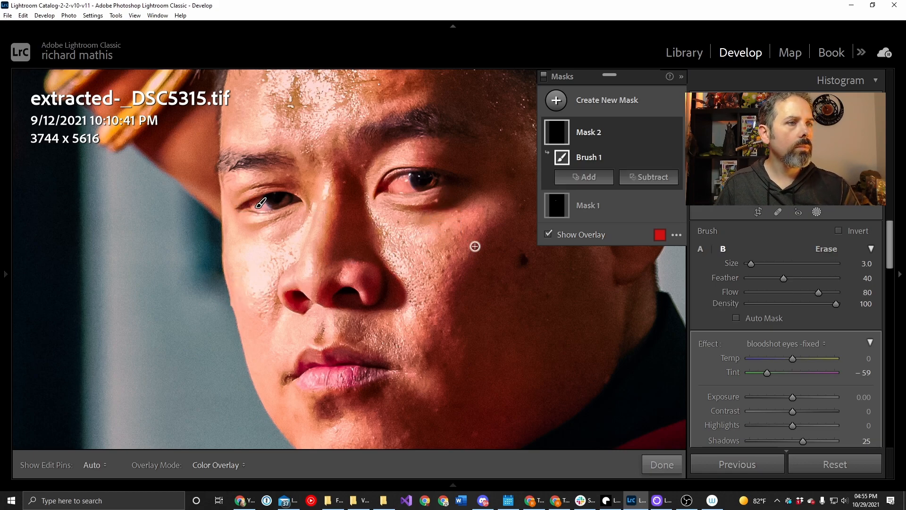
pyautogui.click(549, 233)
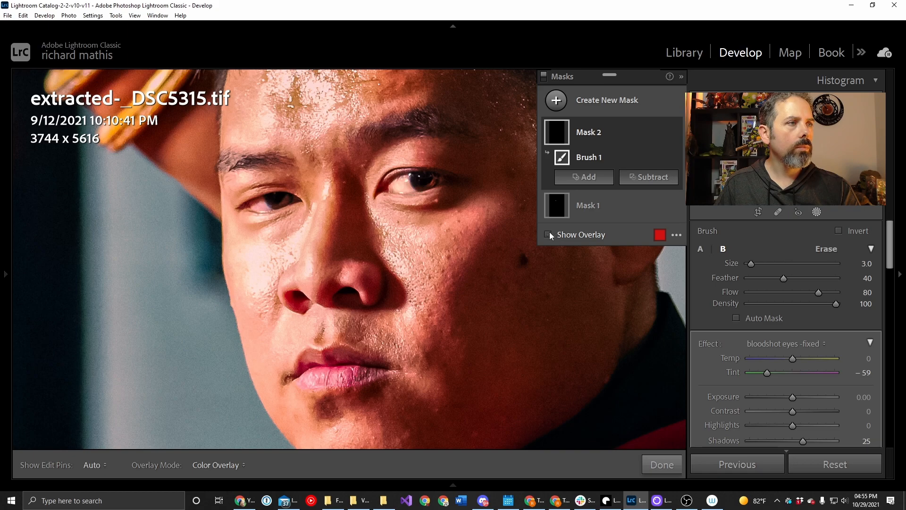
pyautogui.click(548, 234)
pyautogui.click(549, 235)
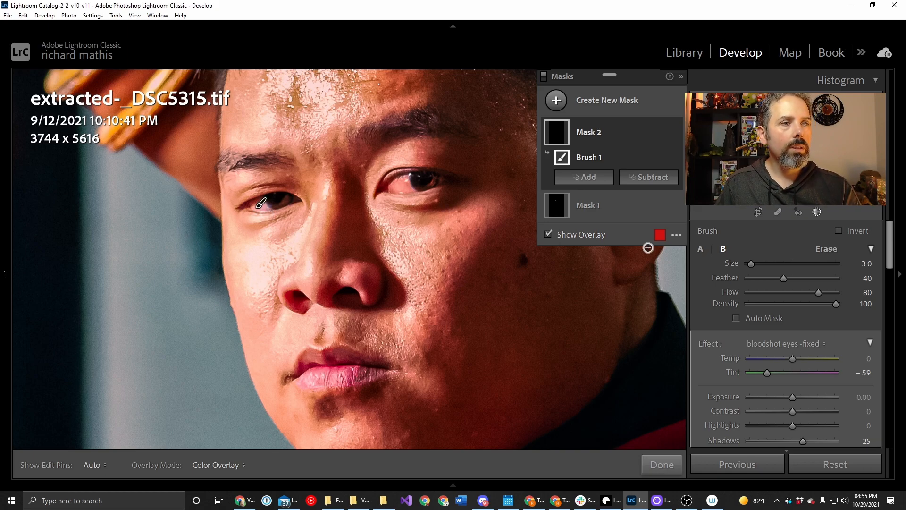
# Step: Change the mask overlay color from red to green
pyautogui.click(660, 235)
pyautogui.click(417, 198)
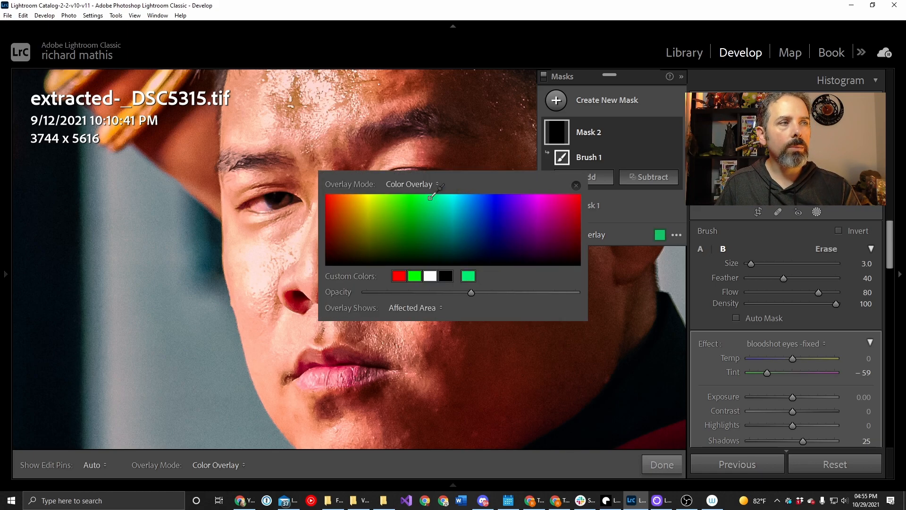
pyautogui.click(660, 236)
pyautogui.rightClick(661, 225)
pyautogui.click(648, 231)
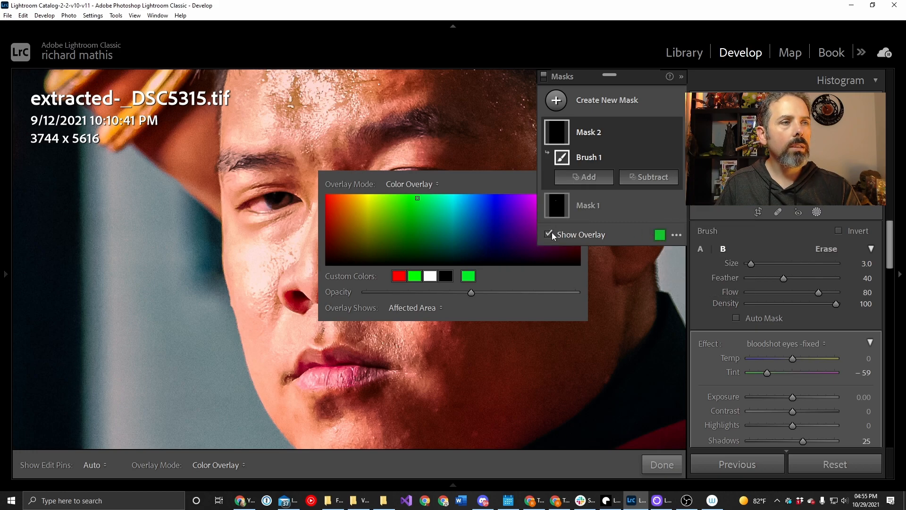
pyautogui.click(566, 310)
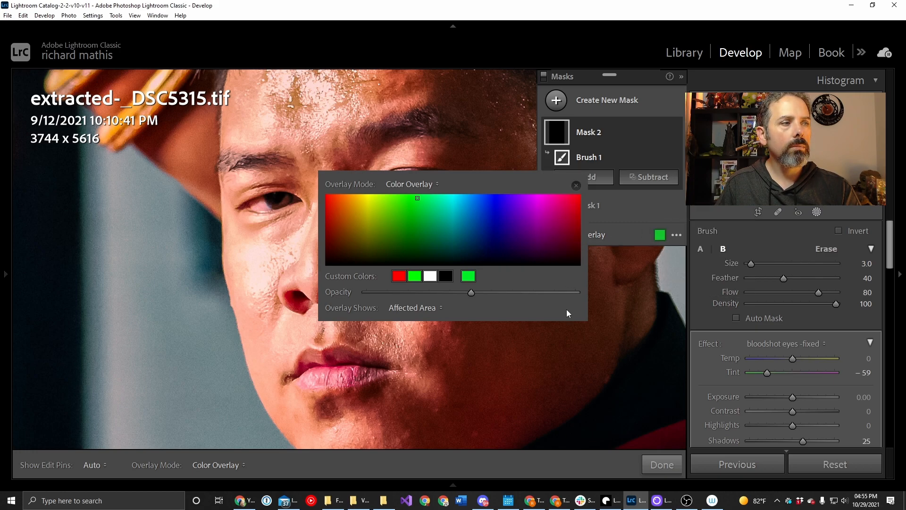
pyautogui.click(576, 186)
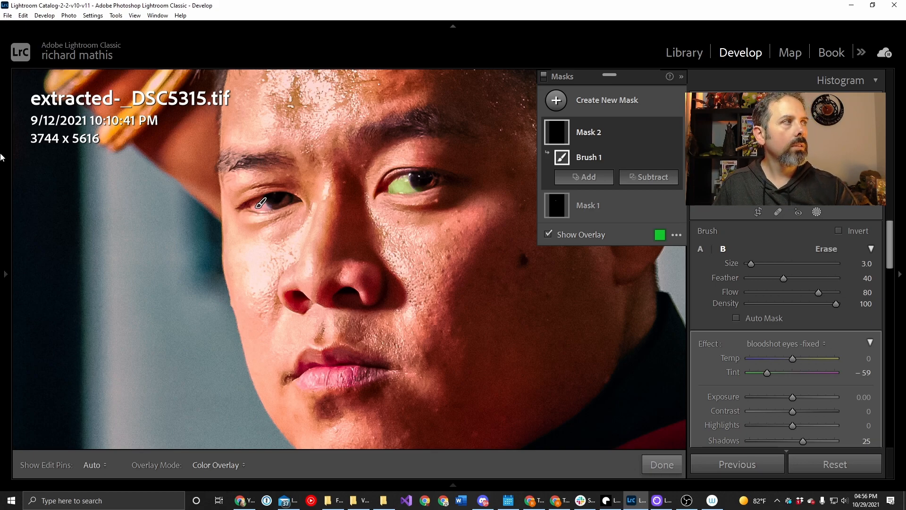
# Step: Paint the eye mask over the uncovered white of the subject's right eye, including its outer corner
pyautogui.moveTo(1, 146)
pyautogui.click(193, 79)
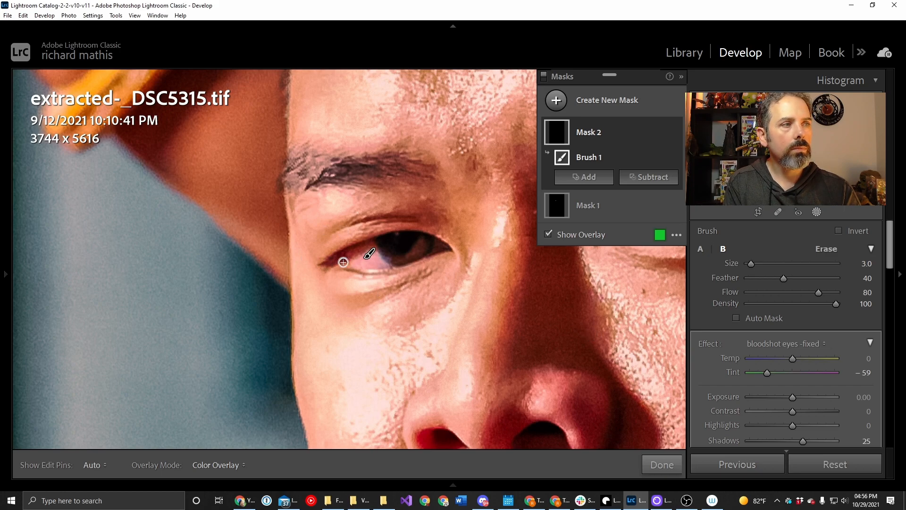
pyautogui.moveTo(380, 268)
pyautogui.mouseDown()
pyautogui.moveTo(360, 257)
pyautogui.moveTo(367, 249)
pyautogui.mouseUp()
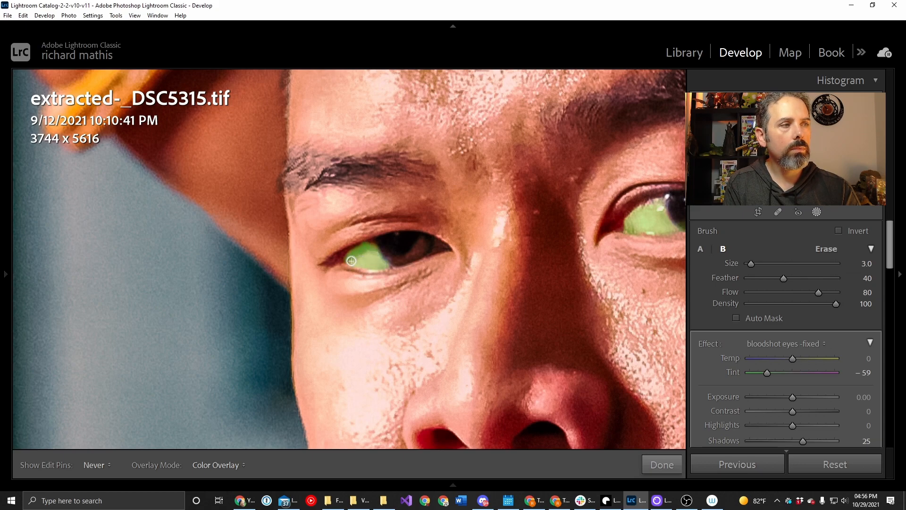
pyautogui.moveTo(345, 256); pyautogui.dragTo(356, 250)
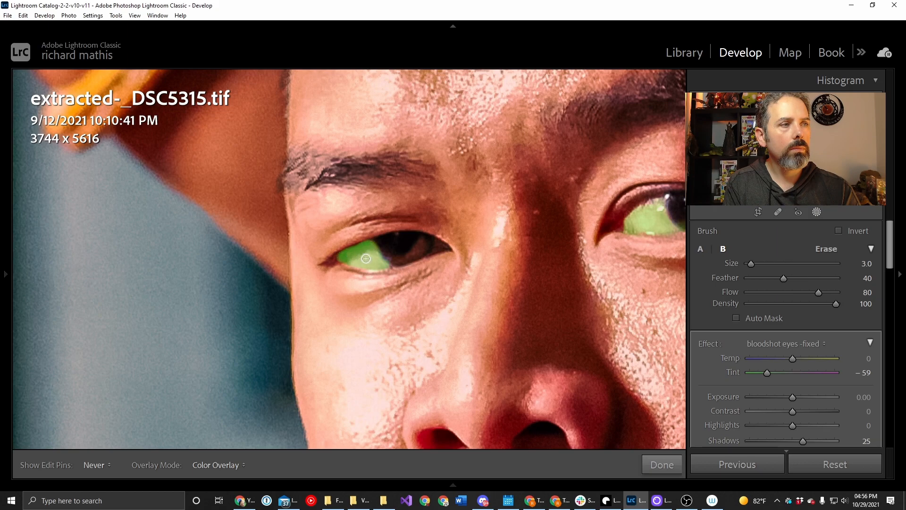
pyautogui.press('h')
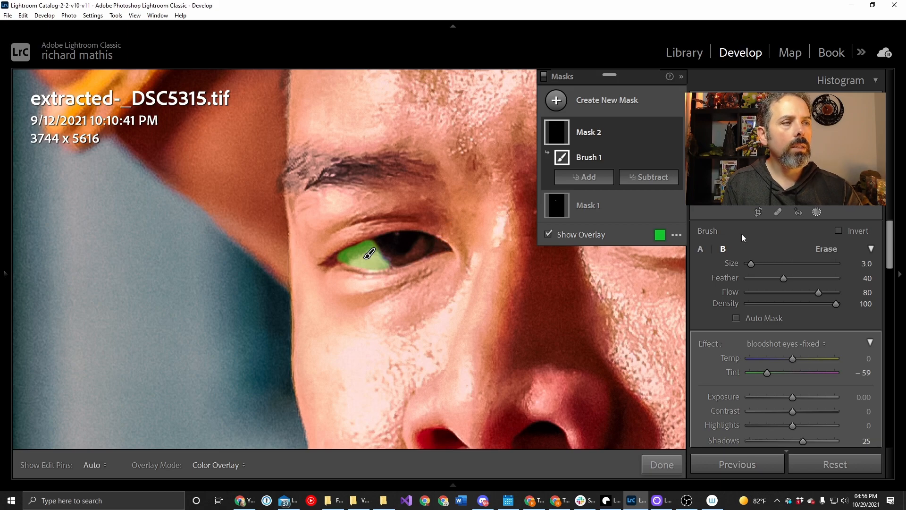
# Step: Extend the eye mask along the upper edge of the white in the subject's left eye
pyautogui.moveTo(490, 289); pyautogui.dragTo(206, 350)
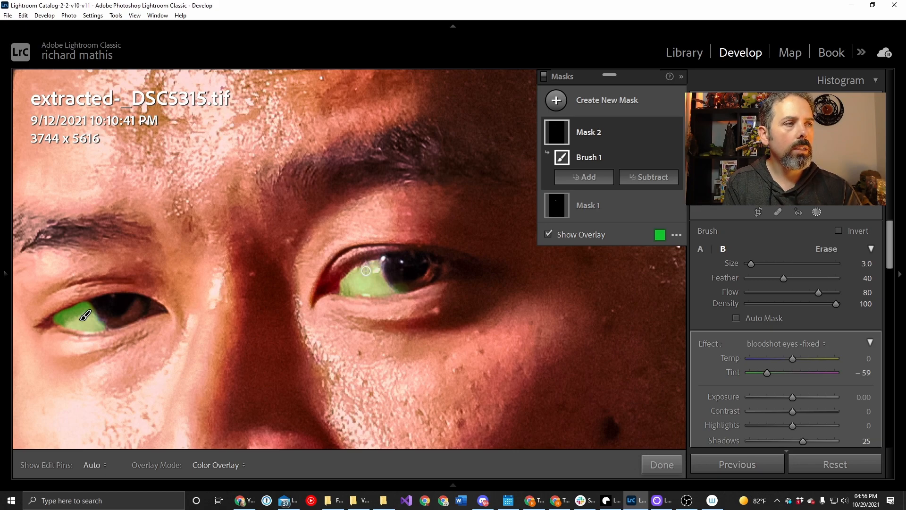
pyautogui.press('h')
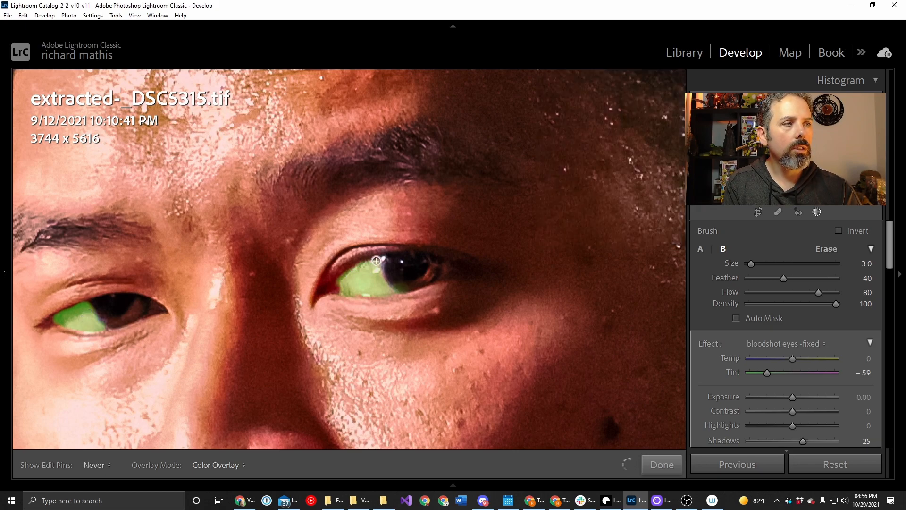
pyautogui.press('h')
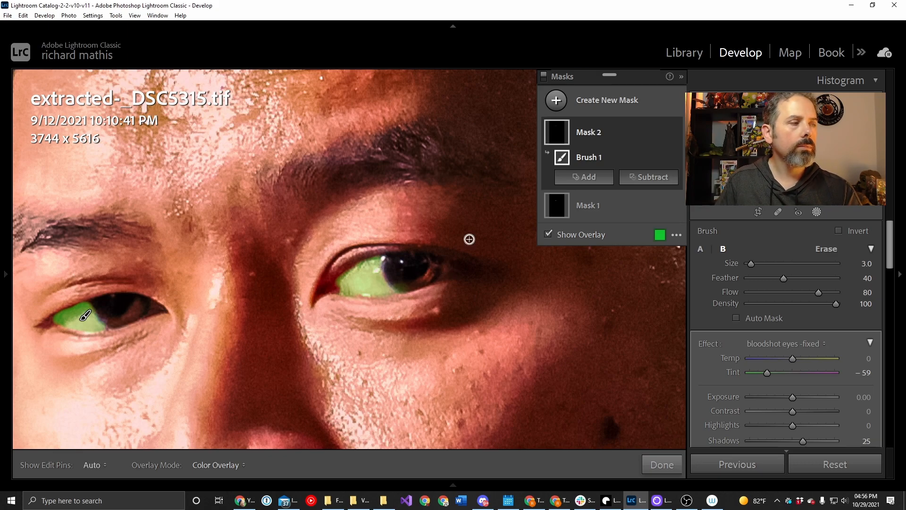
# Step: Hide the mask overlay and compare both eyes up close with Brush 1 of Mask 2 switched off and on
pyautogui.click(548, 234)
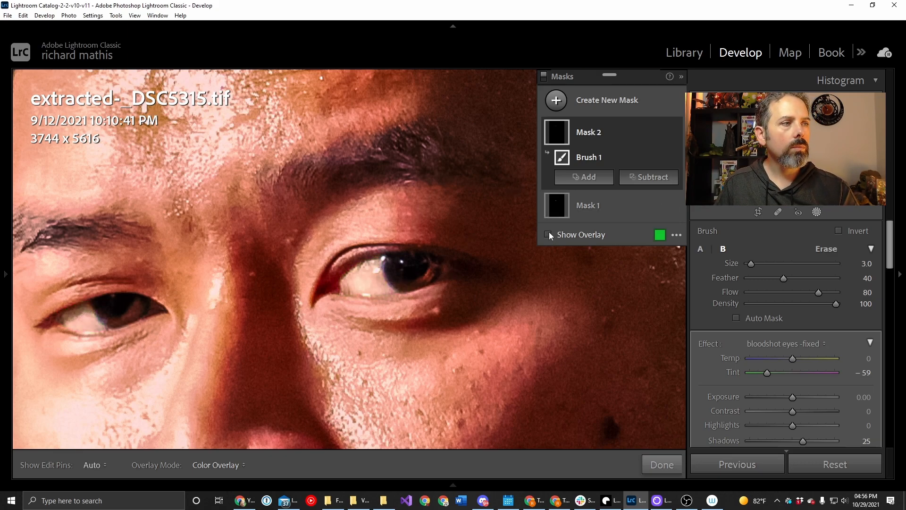
pyautogui.press('z')
pyautogui.press('z')
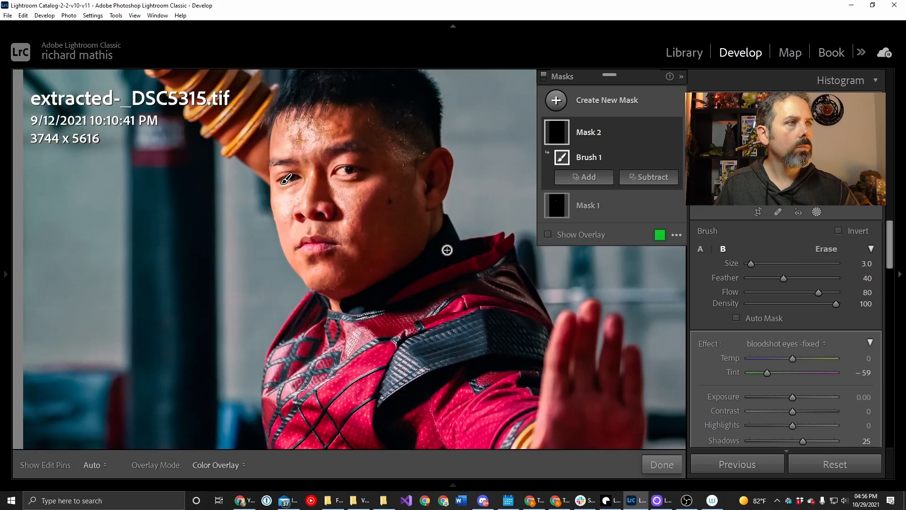
pyautogui.moveTo(378, 249)
pyautogui.mouseDown()
pyautogui.moveTo(415, 180)
pyautogui.moveTo(446, 168)
pyautogui.mouseUp()
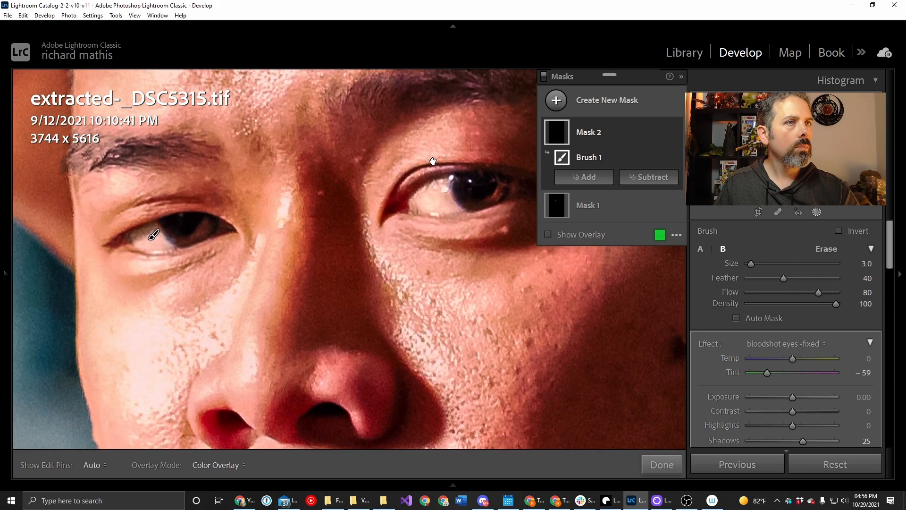
pyautogui.click(676, 157)
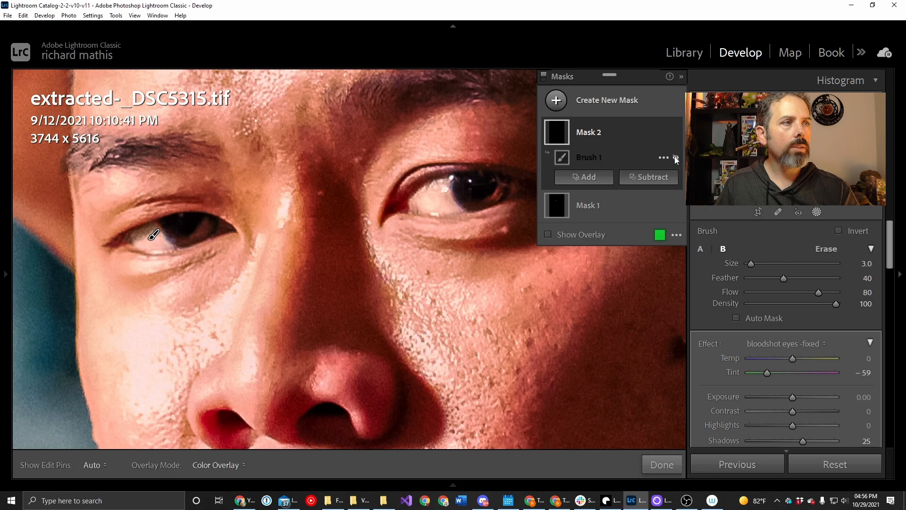
pyautogui.click(676, 158)
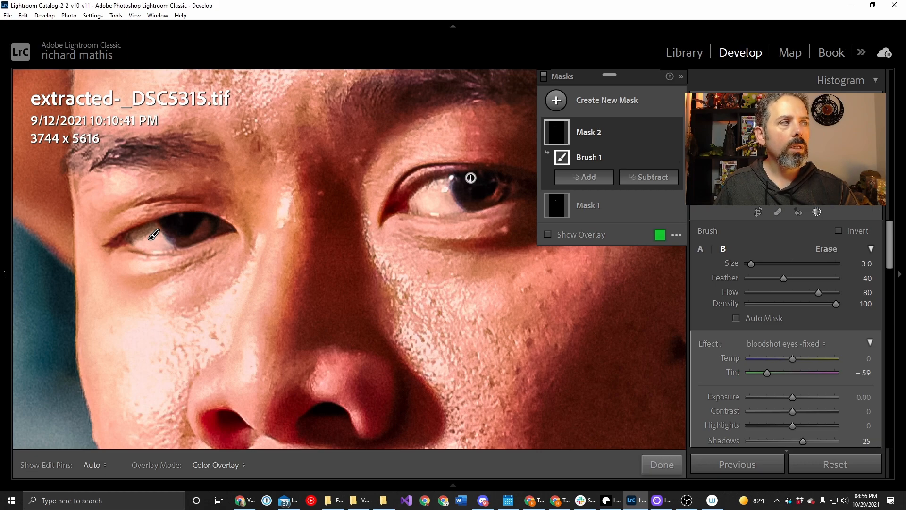
# Step: Compare the full photo with the eye brush and the lip mask each switched off and back on
pyautogui.press('z')
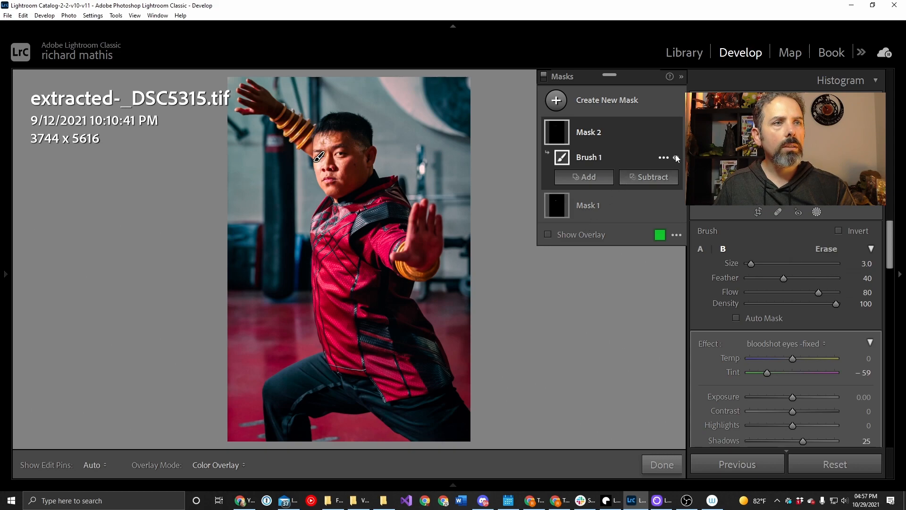
pyautogui.click(676, 157)
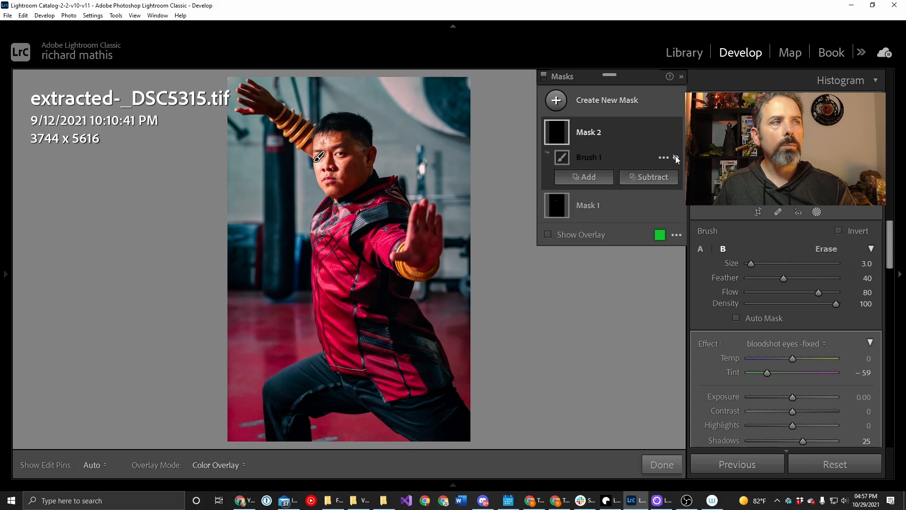
pyautogui.click(676, 157)
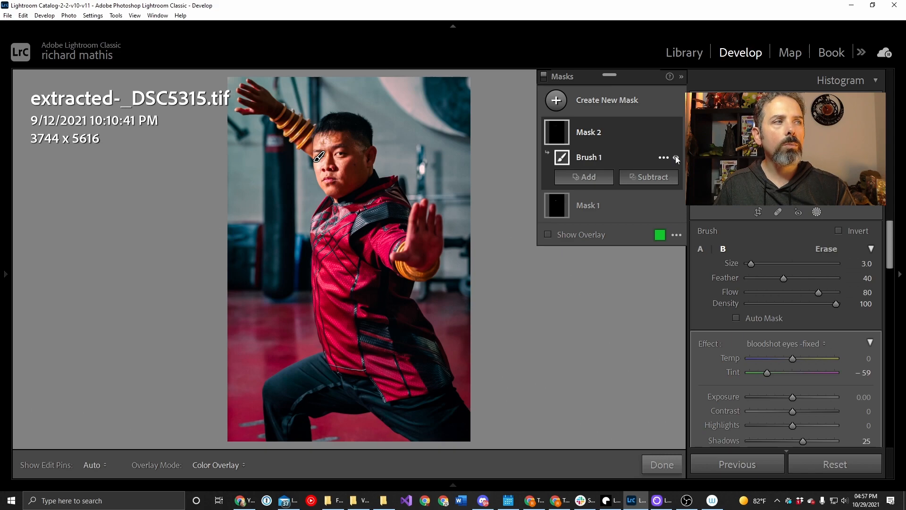
pyautogui.click(675, 204)
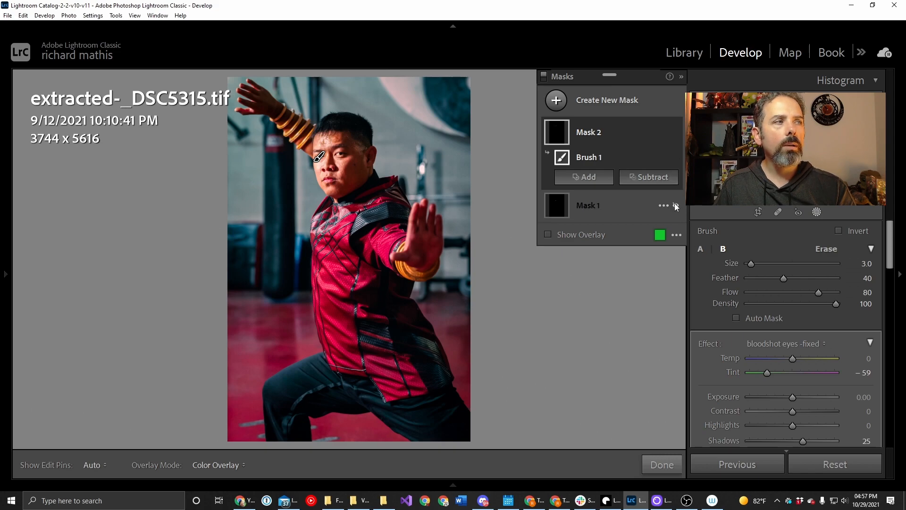
pyautogui.click(675, 204)
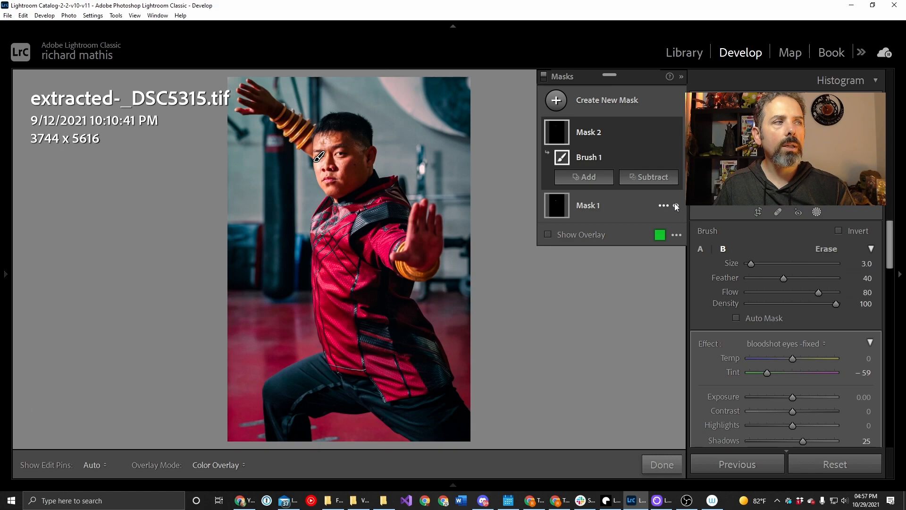
pyautogui.click(675, 157)
pyautogui.click(675, 156)
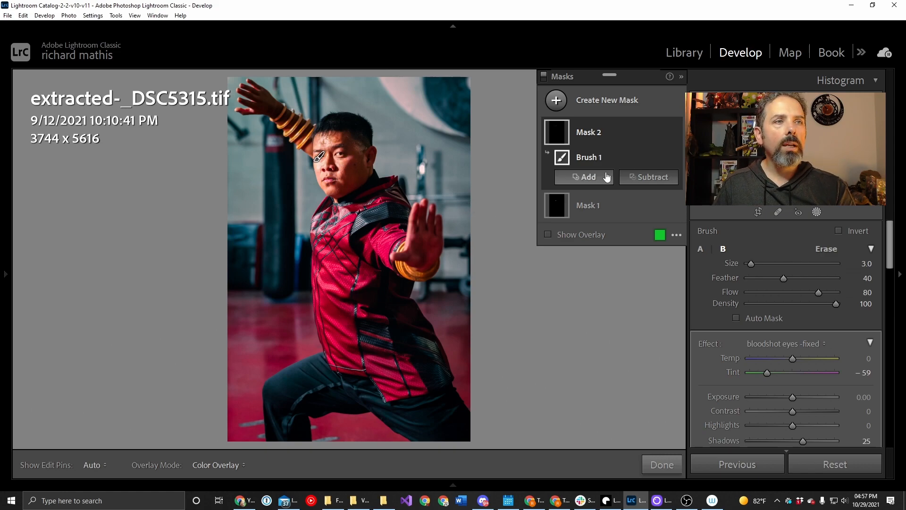
pyautogui.click(675, 156)
pyautogui.click(675, 157)
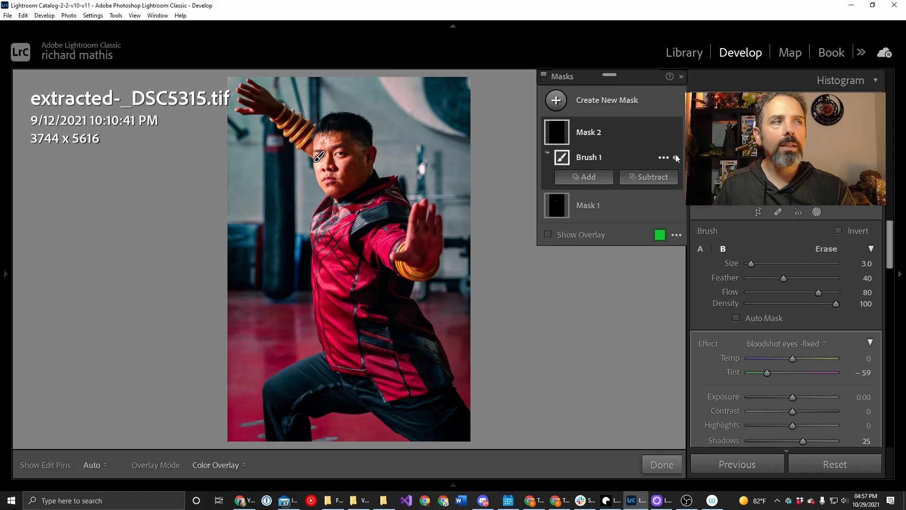
pyautogui.click(676, 156)
pyautogui.click(675, 155)
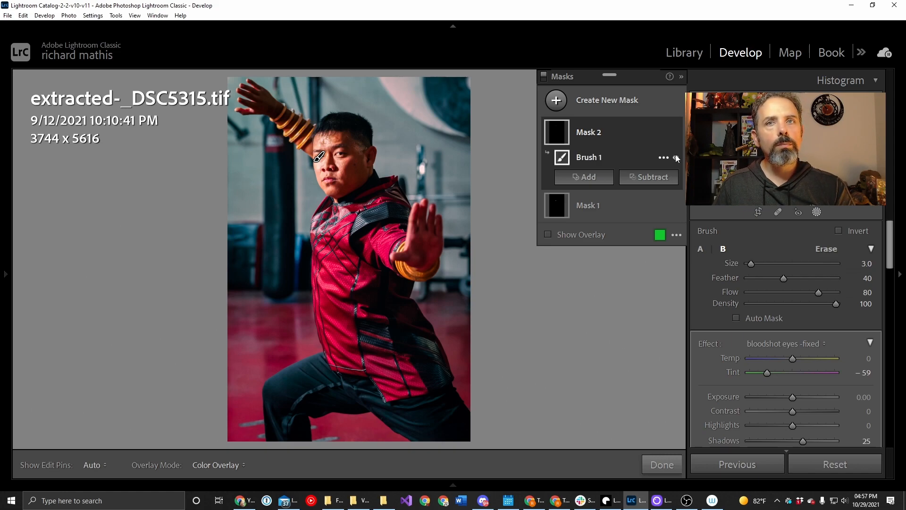
pyautogui.click(675, 157)
pyautogui.click(676, 157)
pyautogui.click(675, 156)
pyautogui.click(676, 157)
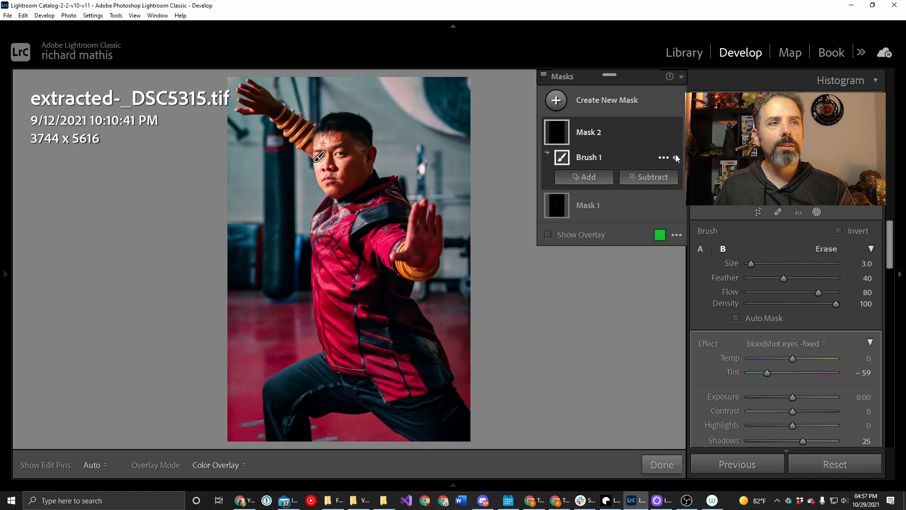
pyautogui.click(675, 156)
pyautogui.click(676, 157)
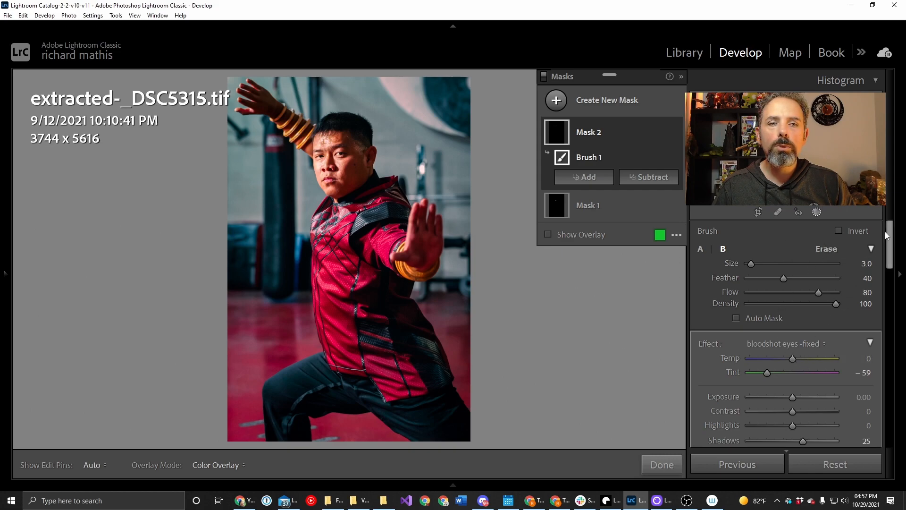
# Step: Examine the eye brush's effect values and the list of saved effect presets, keeping bloodshot eyes -fixed
pyautogui.moveTo(891, 233)
pyautogui.mouseDown()
pyautogui.moveTo(887, 261)
pyautogui.moveTo(875, 267)
pyautogui.moveTo(874, 227)
pyautogui.moveTo(871, 247)
pyautogui.mouseUp()
pyautogui.scroll(2, 871, 247)
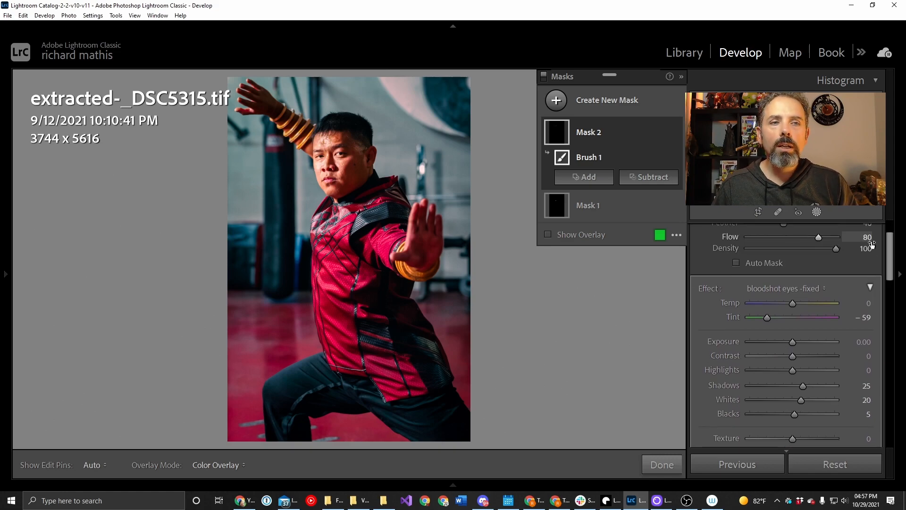
pyautogui.click(792, 285)
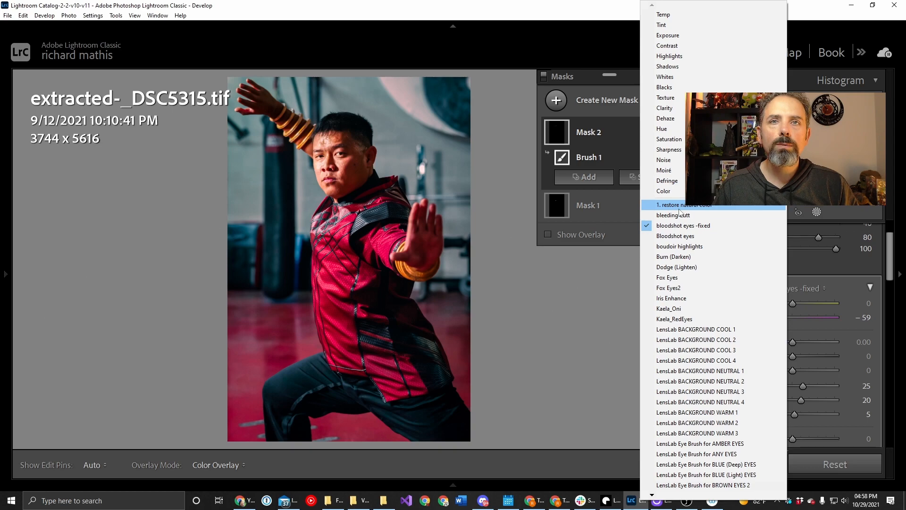
pyautogui.press('Escape')
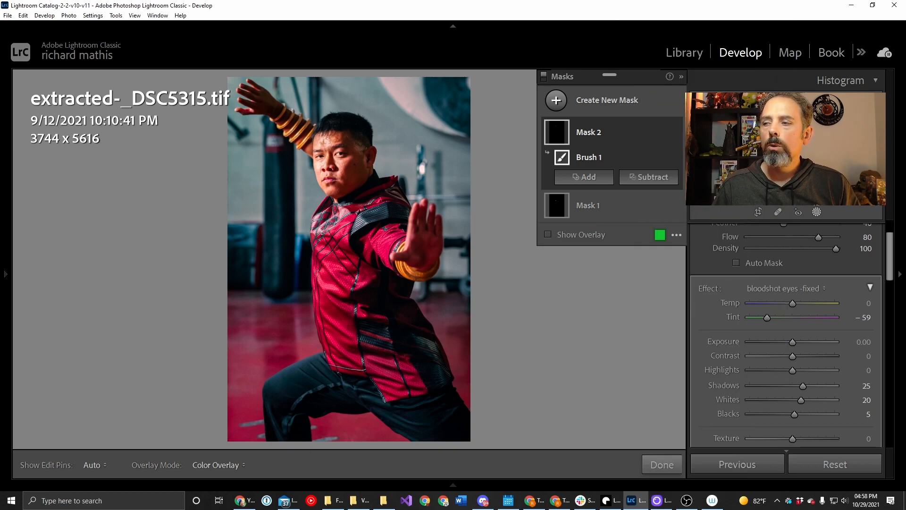